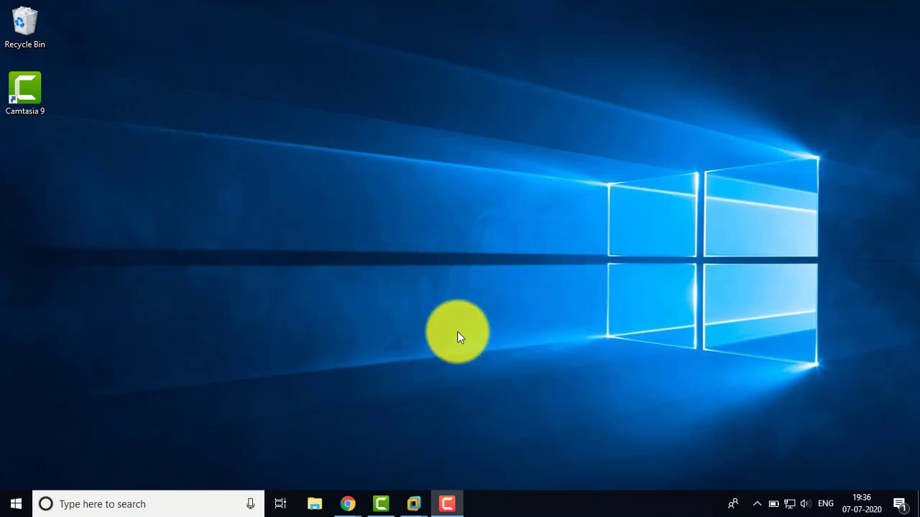
- Bring the Windows Server 2012 virtual machine to the front from the VMware taskbar preview
mouse_move(414, 507)
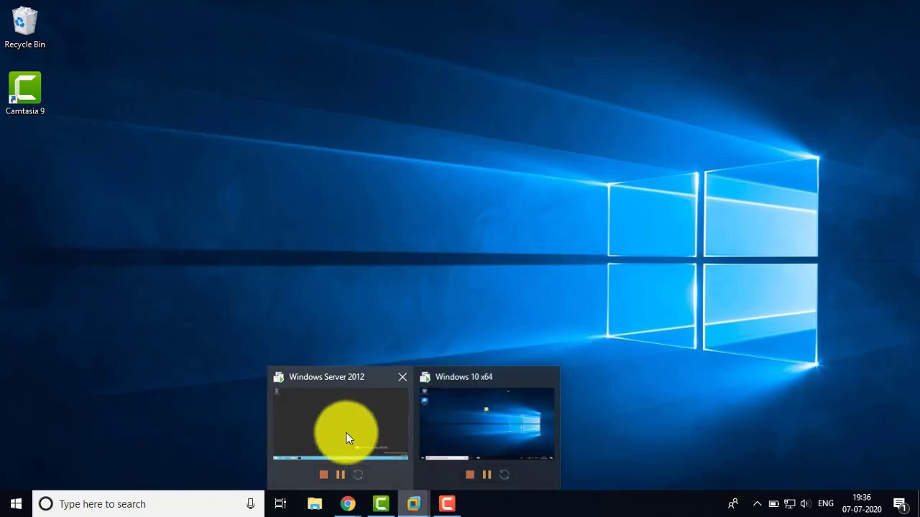
left_click(347, 435)
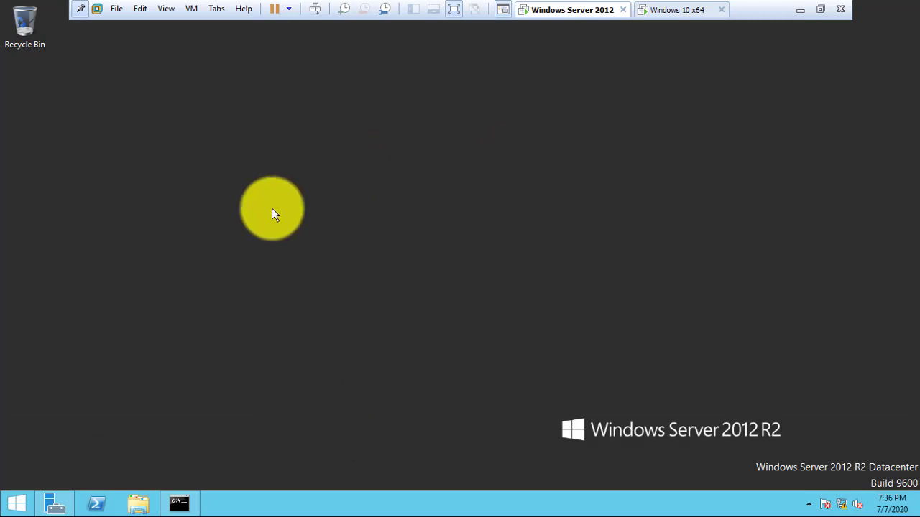
- Start the Add Roles and Features Wizard from Server Manager with role-based installation
left_click(56, 505)
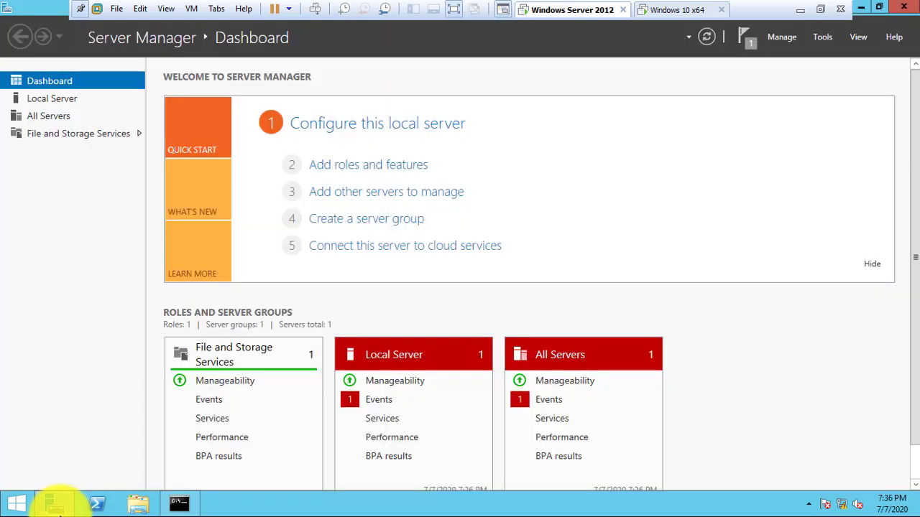
left_click(778, 36)
left_click(783, 57)
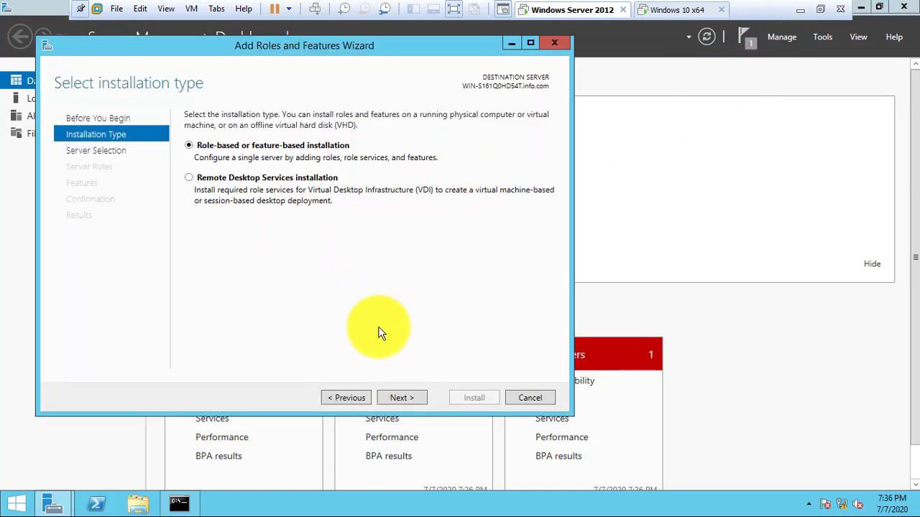
left_click(398, 398)
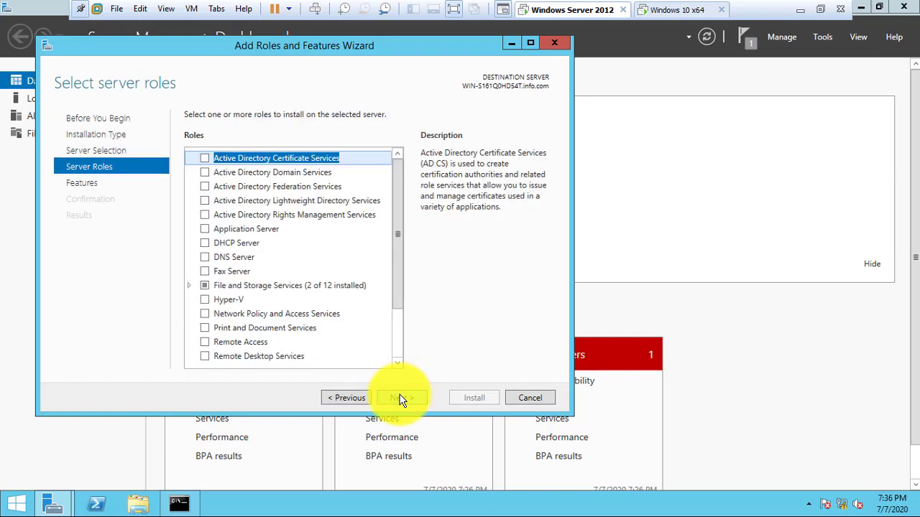
- Tick Active Directory Domain Services with its required tools and advance to Confirmation
left_click(204, 174)
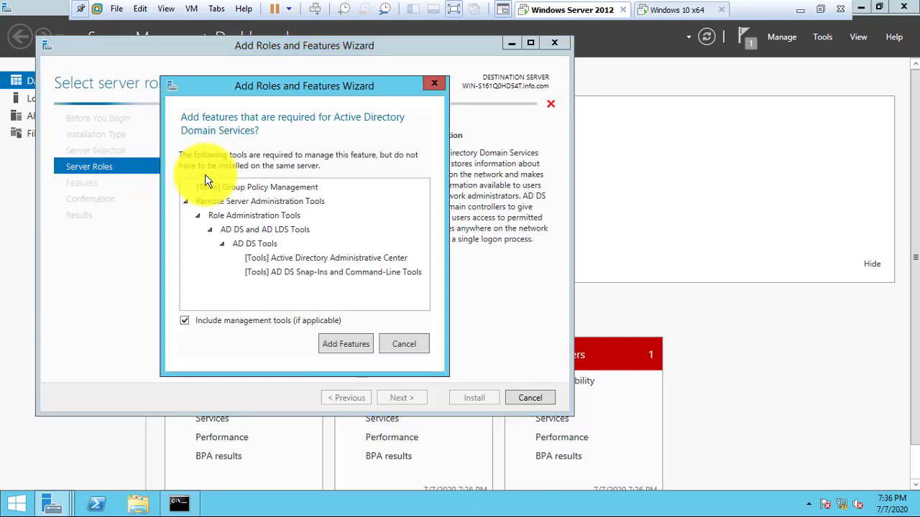
left_click(334, 344)
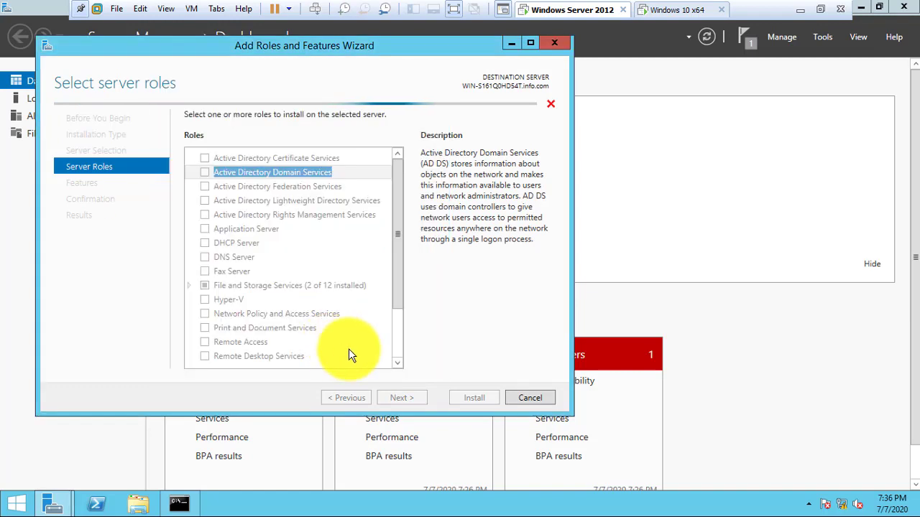
left_click(402, 399)
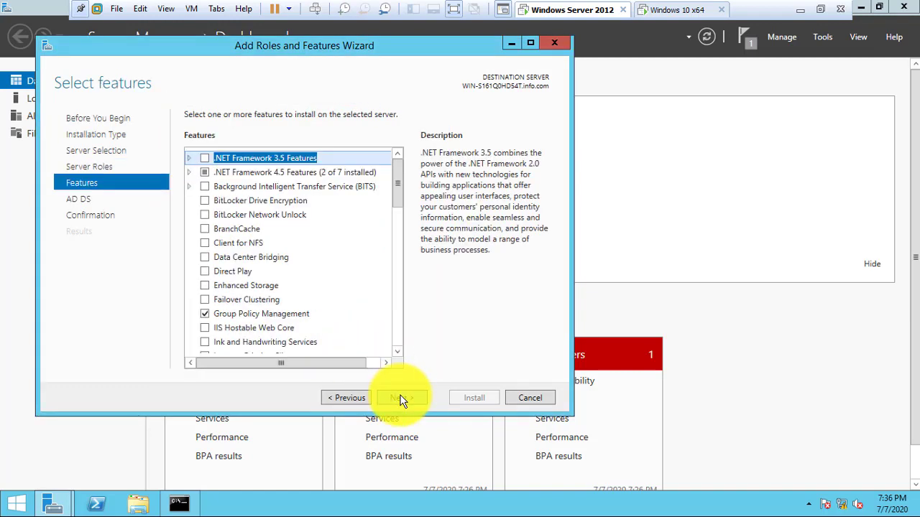
left_click(401, 398)
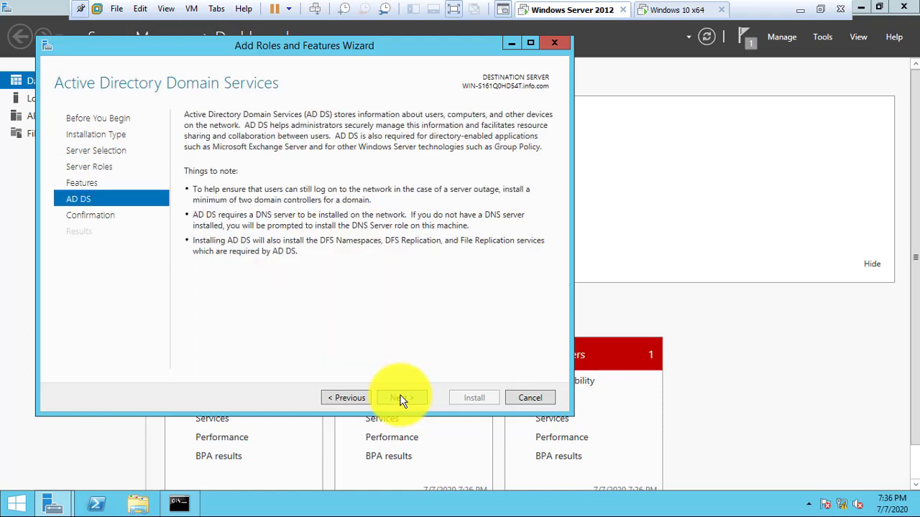
left_click(402, 399)
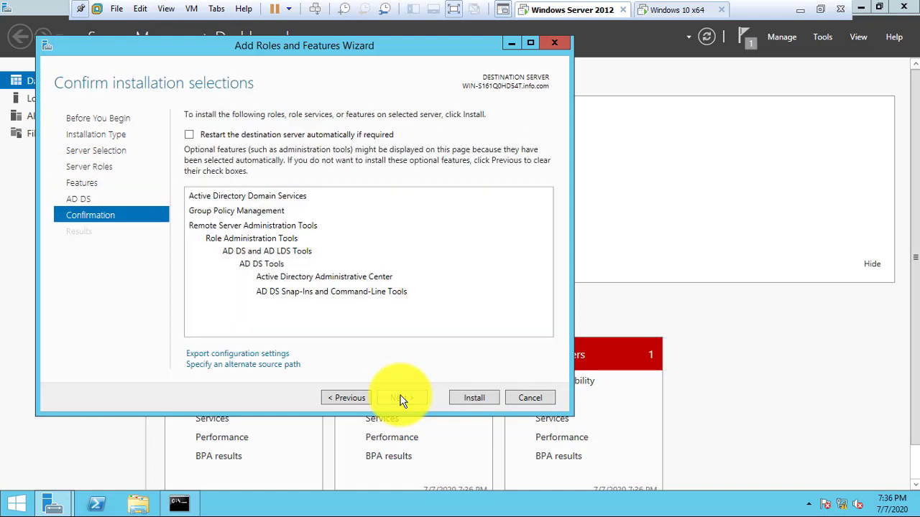
- Install the Active Directory Domain Services role and its management tools
left_click(478, 398)
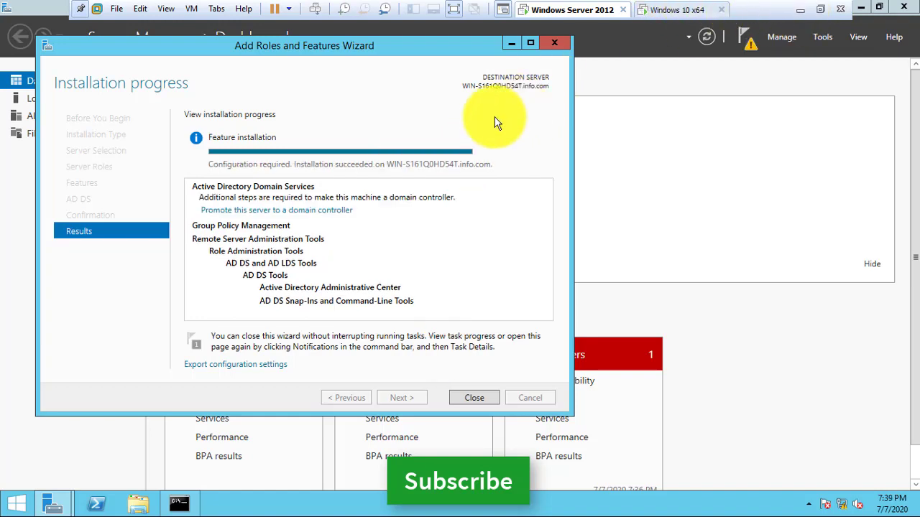
- Begin promotion as a new forest with root domain name info.com
left_click(316, 212)
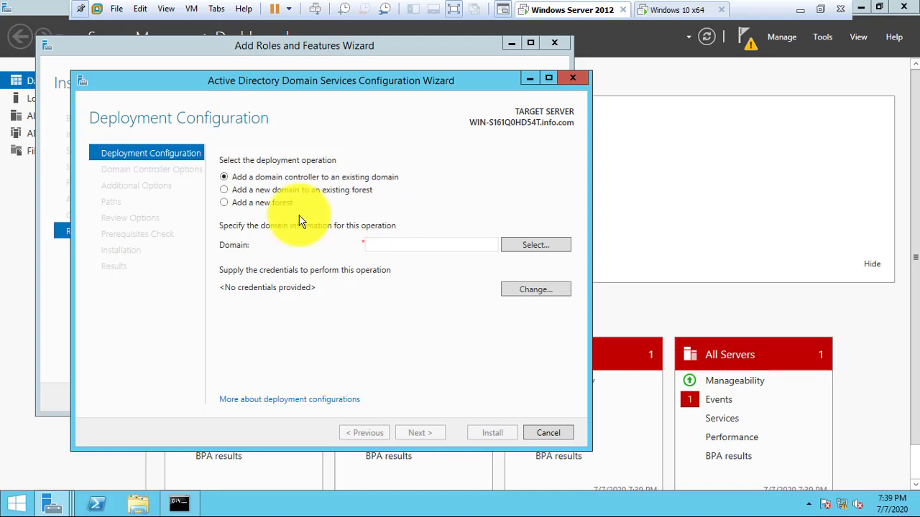
left_click(259, 204)
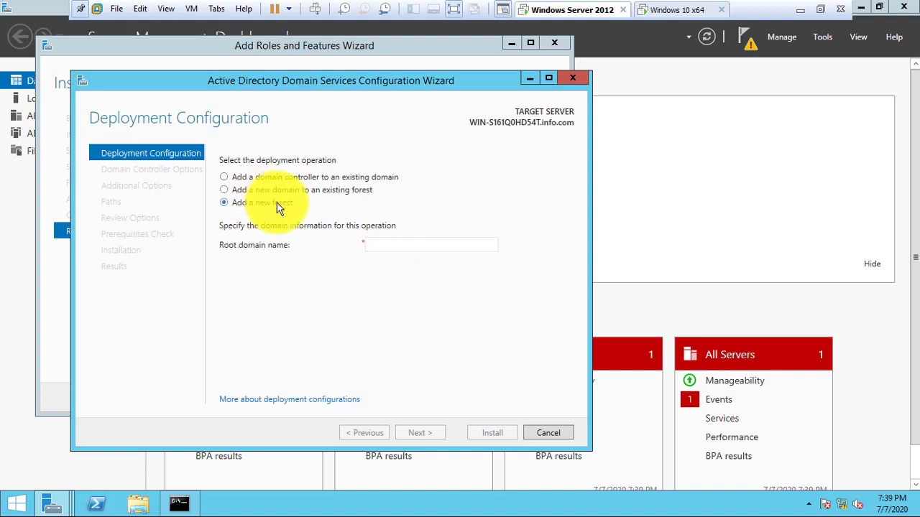
left_click(404, 247)
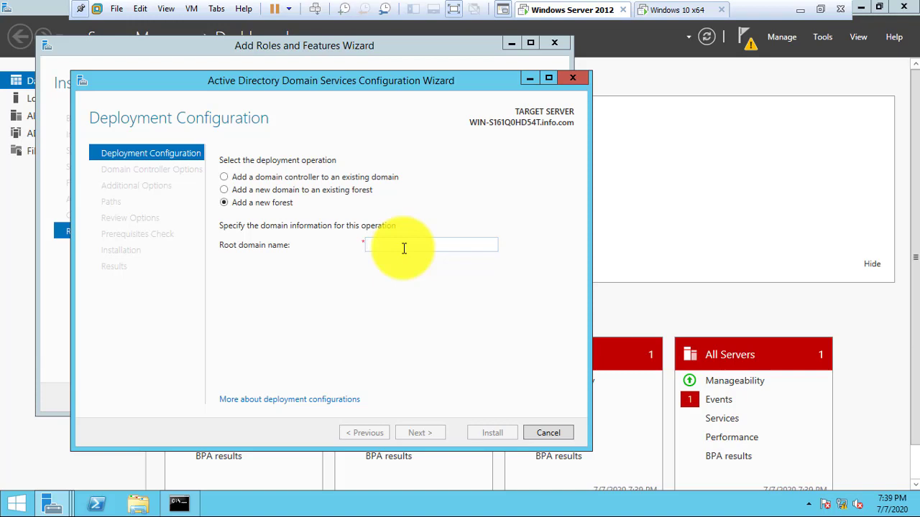
type("inf")
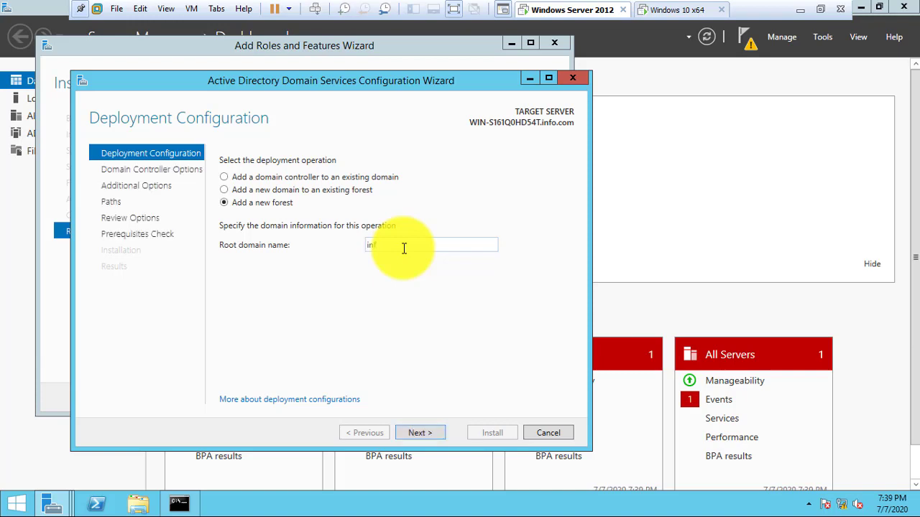
type("o.com")
left_click(421, 435)
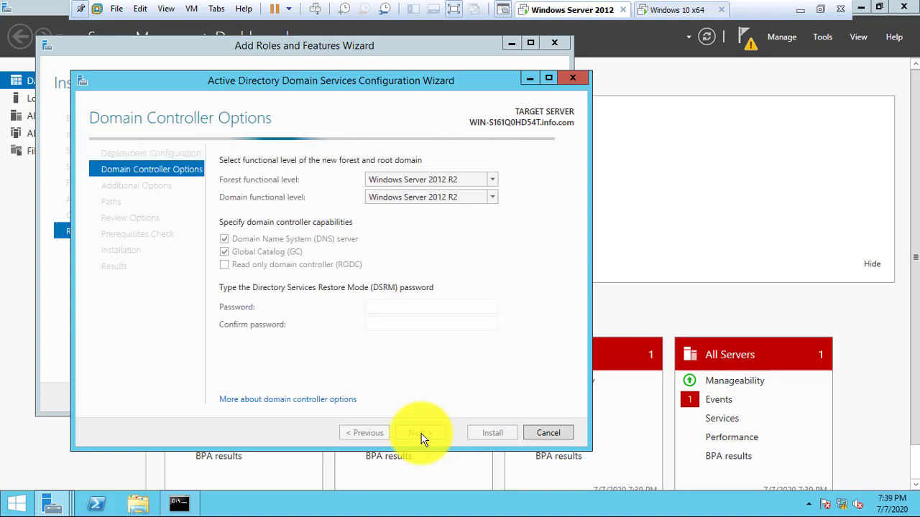
- Enter and confirm the DSRM password, then continue to DNS Options
left_click(396, 309)
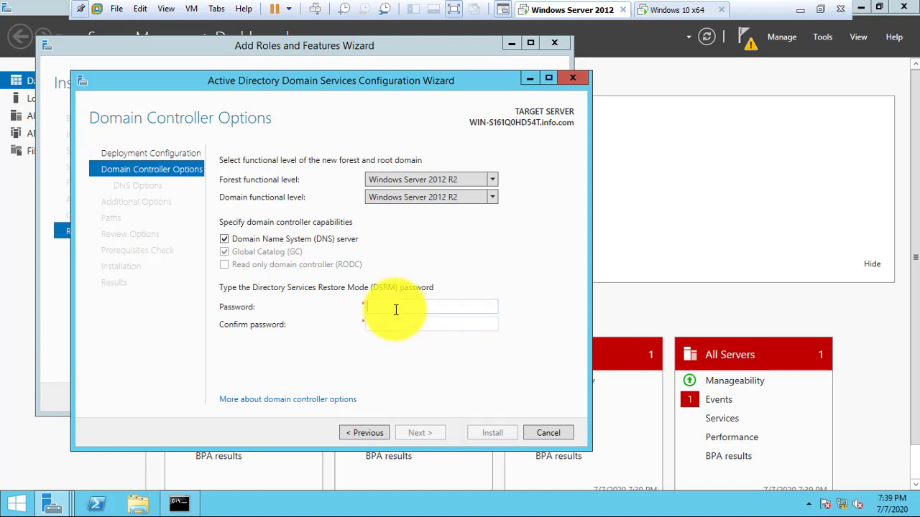
type("P@ssw0rd1")
key("BackSpace")
key("BackSpace")
key("BackSpace")
key("BackSpace")
key("BackSpace")
key("BackSpace")
key("BackSpace")
key("BackSpace")
type("****")
key("BackSpace")
key("BackSpace")
key("BackSpace")
key("BackSpace")
type("**************")
key("Tab")
type("*************")
left_click(421, 435)
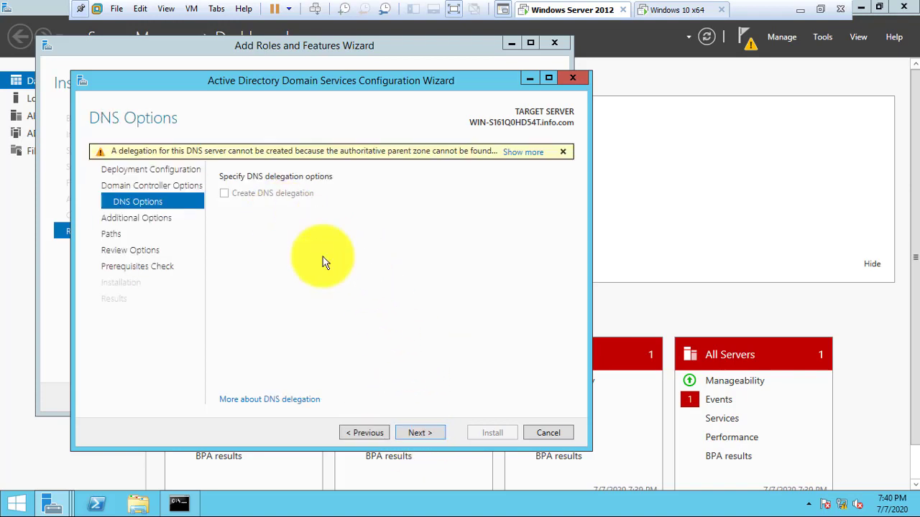
- Pass DNS Options and keep the NetBIOS domain name INFO, continuing to Paths
left_click(421, 434)
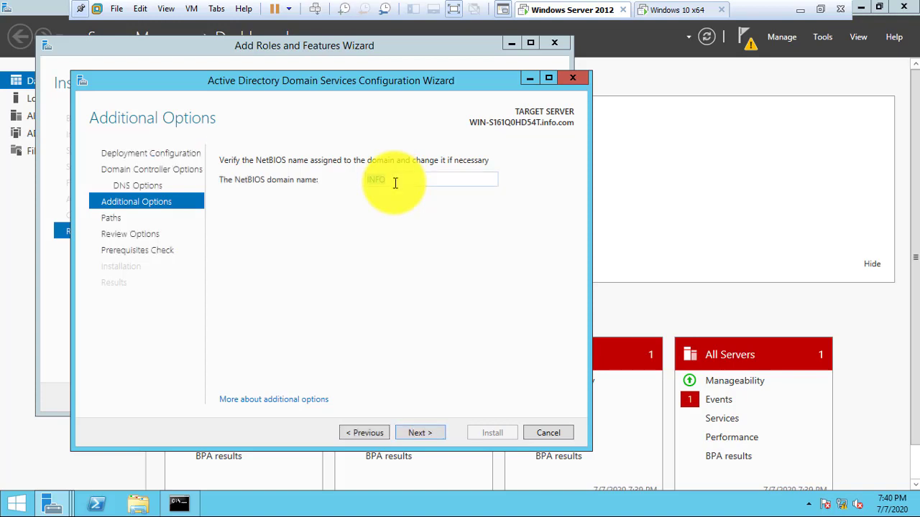
left_click(395, 182)
type(".com")
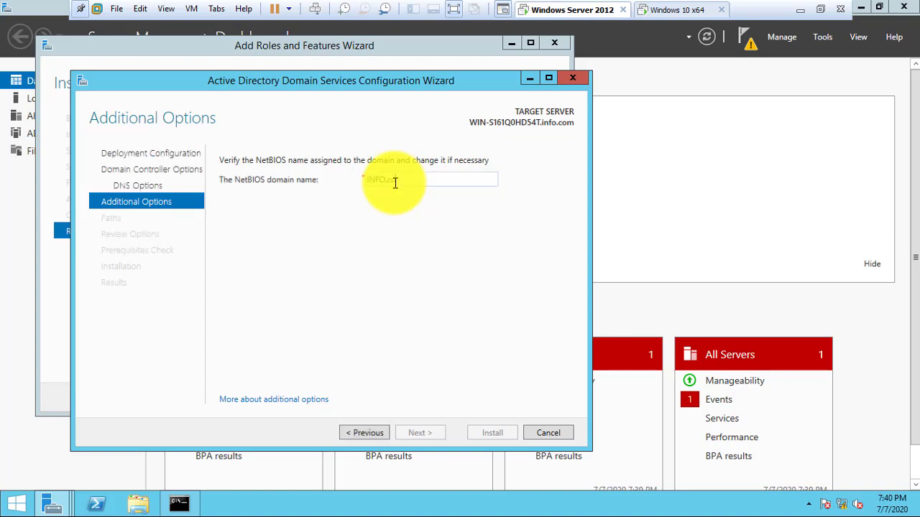
key("BackSpace")
key("BackSpace")
key("BackSpace")
key("BackSpace")
type(".COM")
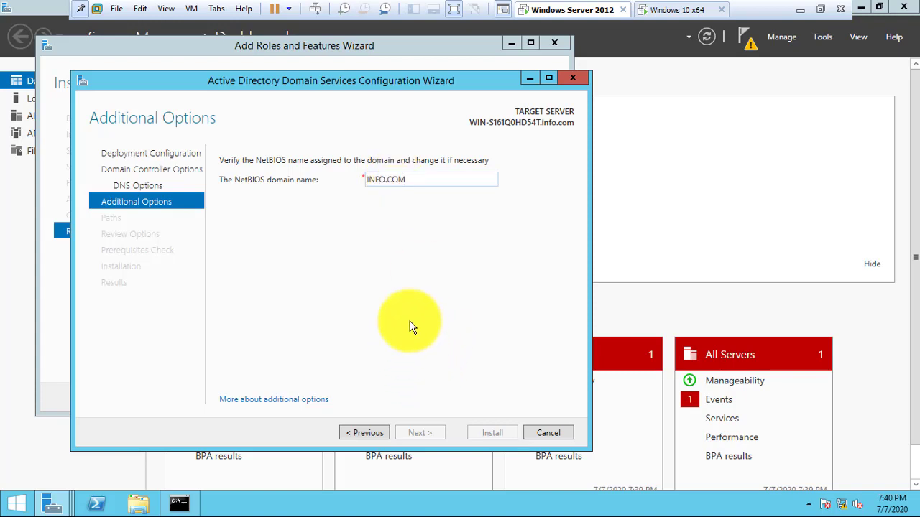
key("BackSpace")
key("BackSpace")
key("BackSpace")
key("BackSpace")
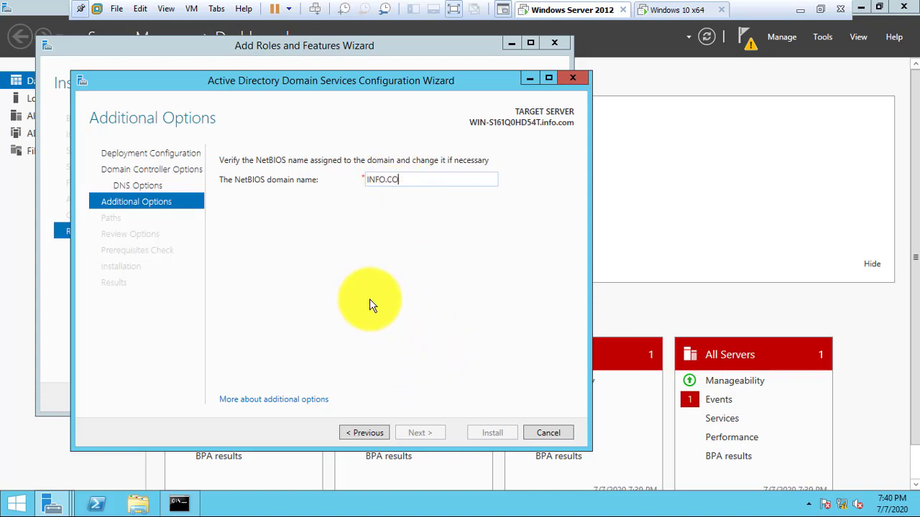
left_click(415, 434)
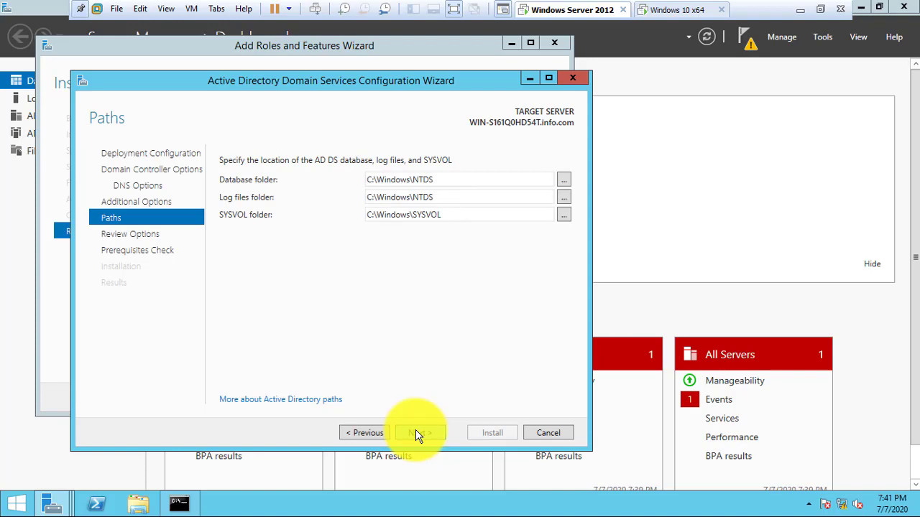
- Accept default folder paths, pass the prerequisites check and install the domain controller
left_click(416, 433)
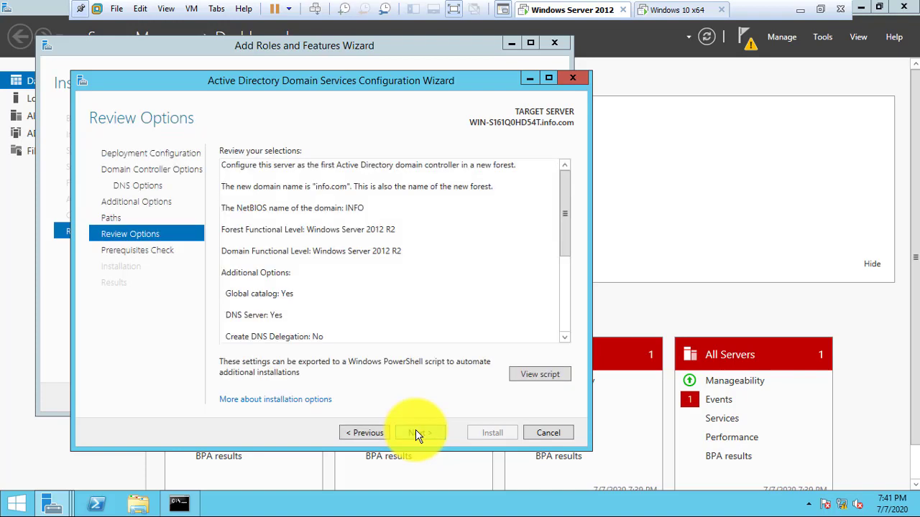
left_click(417, 434)
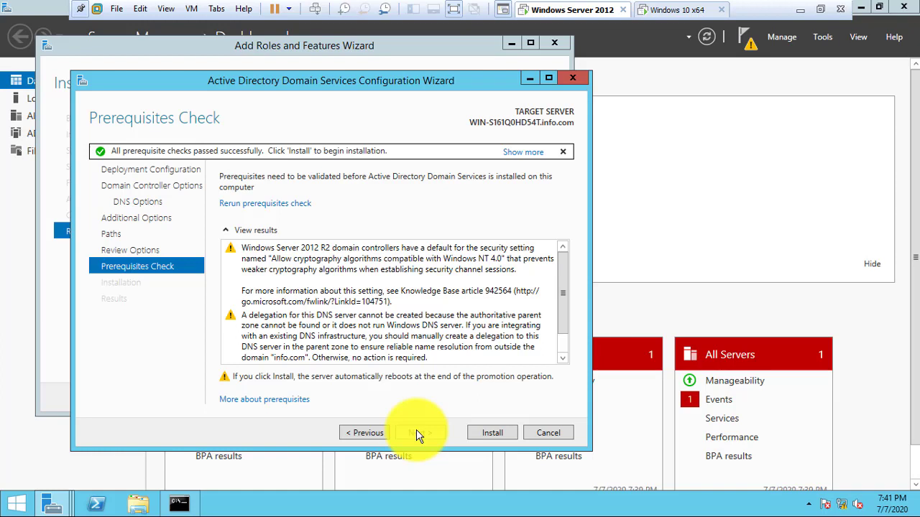
left_click(482, 434)
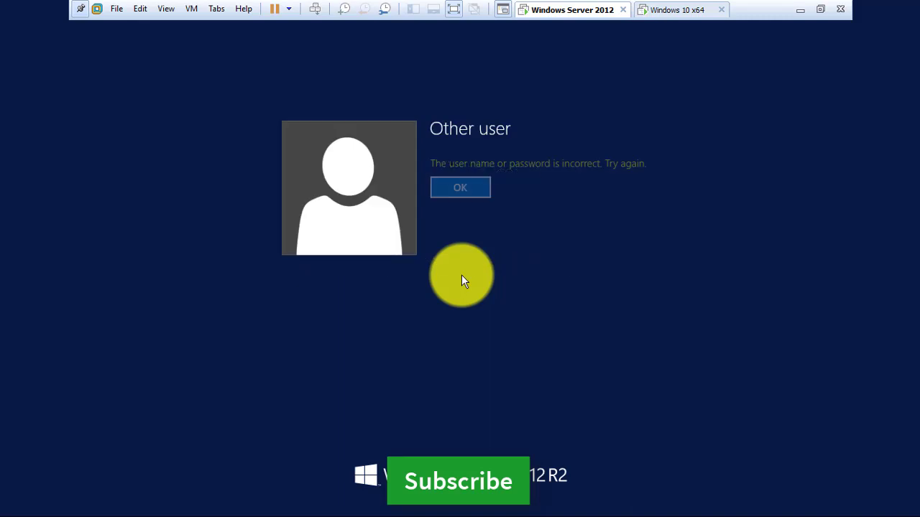
- Sign in as INFO\administrator with the domain administrator password
left_click(460, 188)
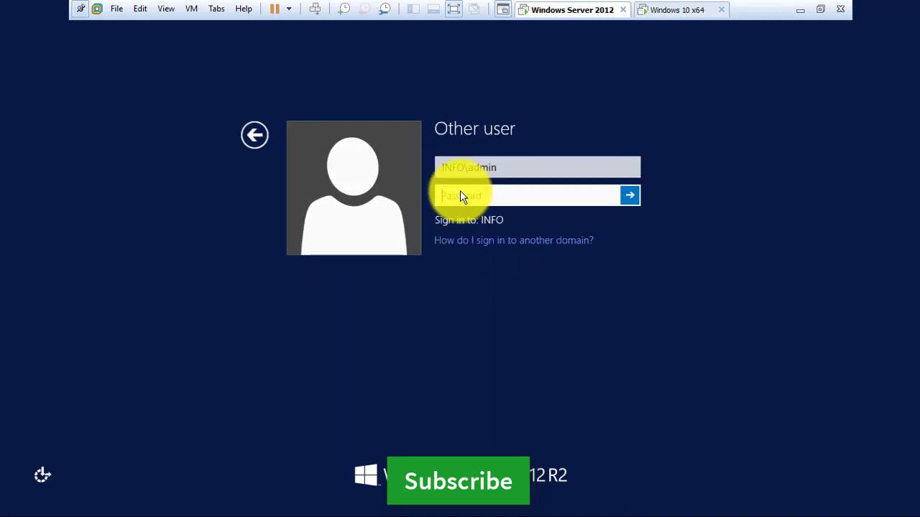
left_click(509, 168)
key("BackSpace")
key("BackSpace")
key("BackSpace")
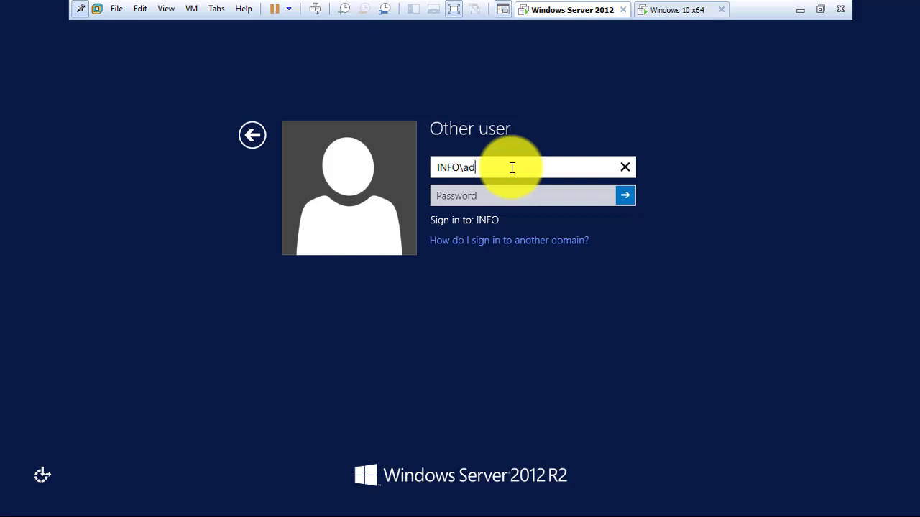
type("ministrator")
key("Tab")
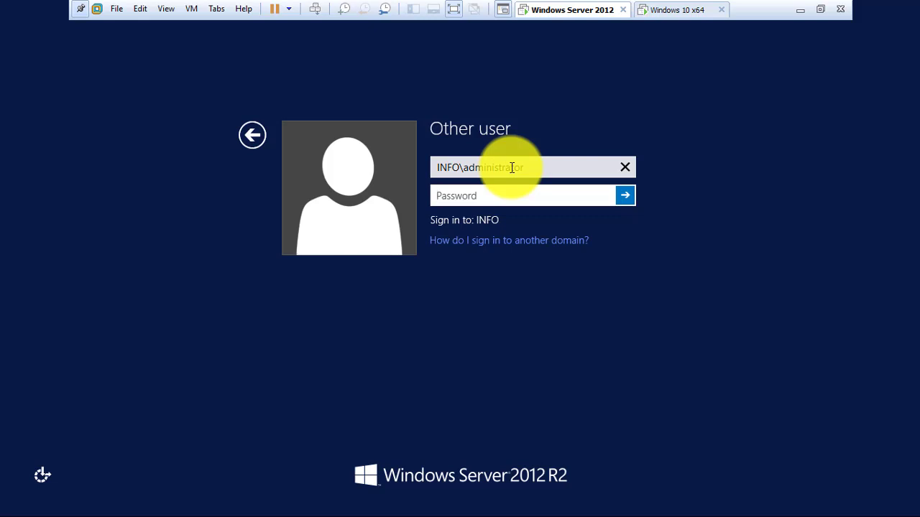
type("************")
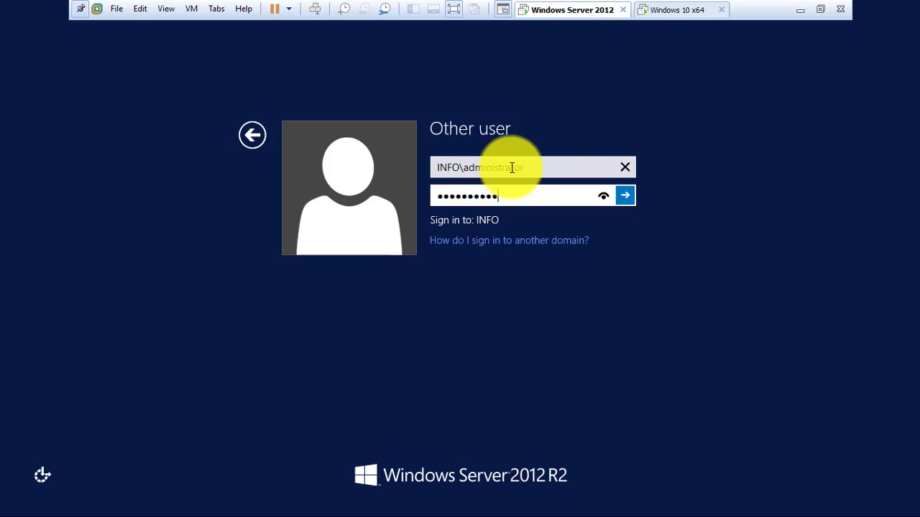
key("Return")
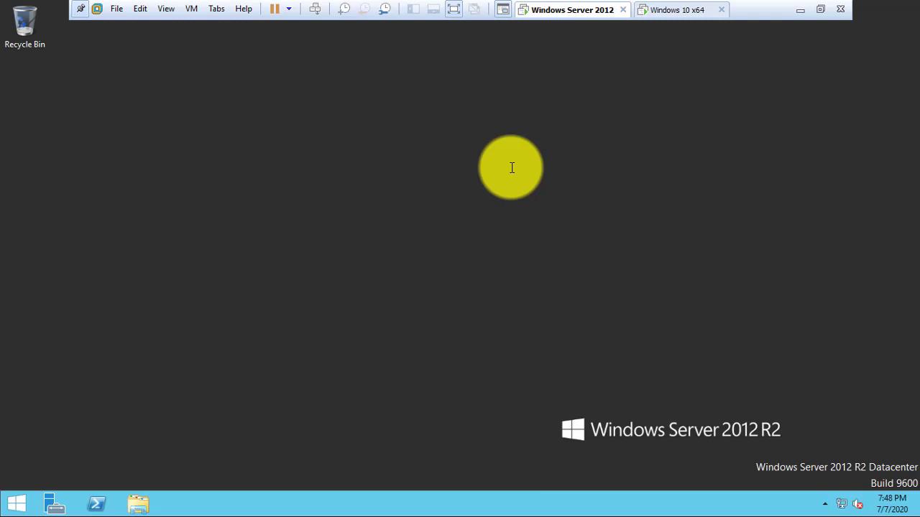
- Launch Active Directory Users and Computers from Administrative Tools in the Apps list
key("super")
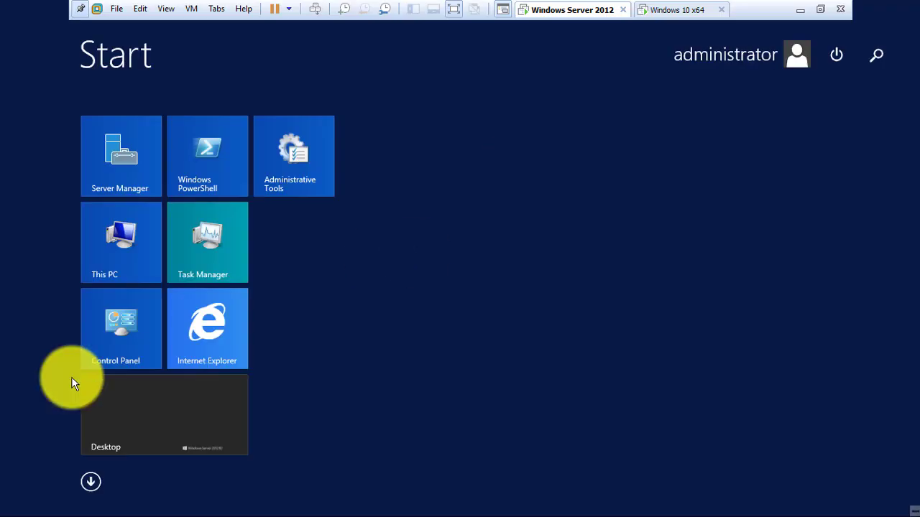
left_click(91, 481)
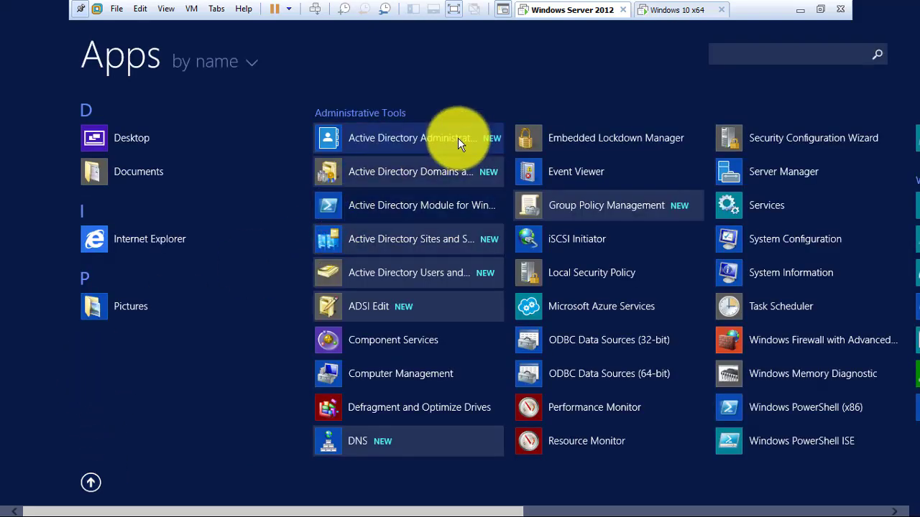
left_click(413, 275)
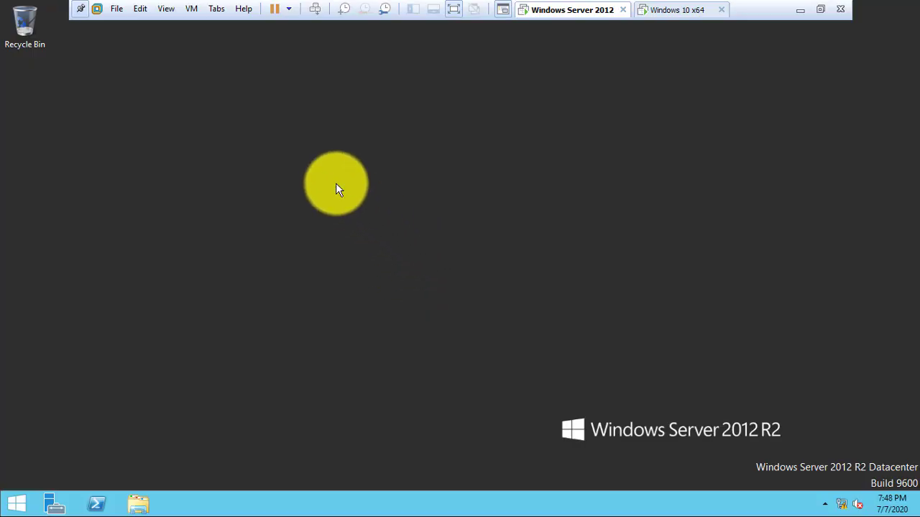
left_click(14, 504)
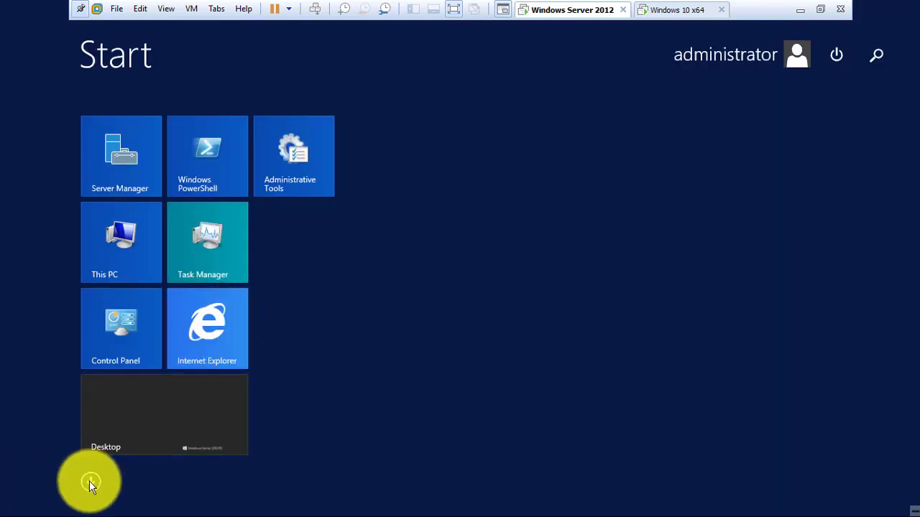
left_click(90, 481)
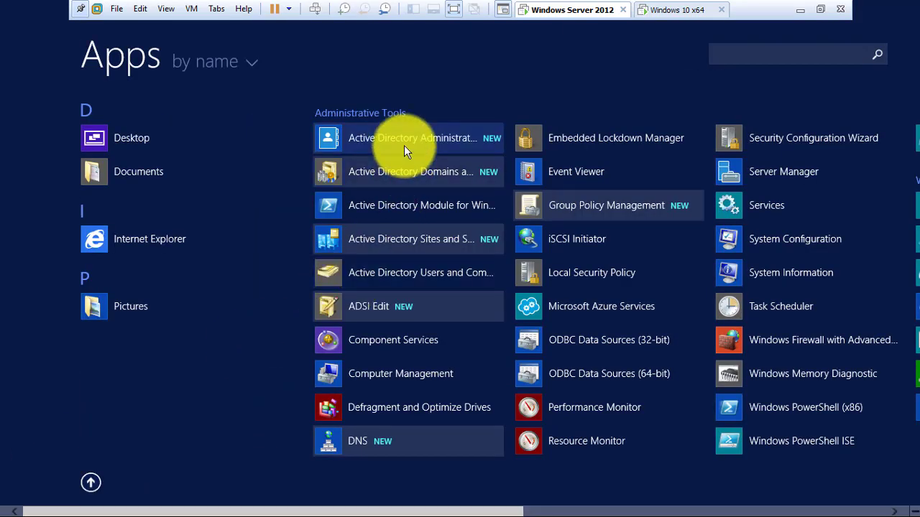
left_click(404, 147)
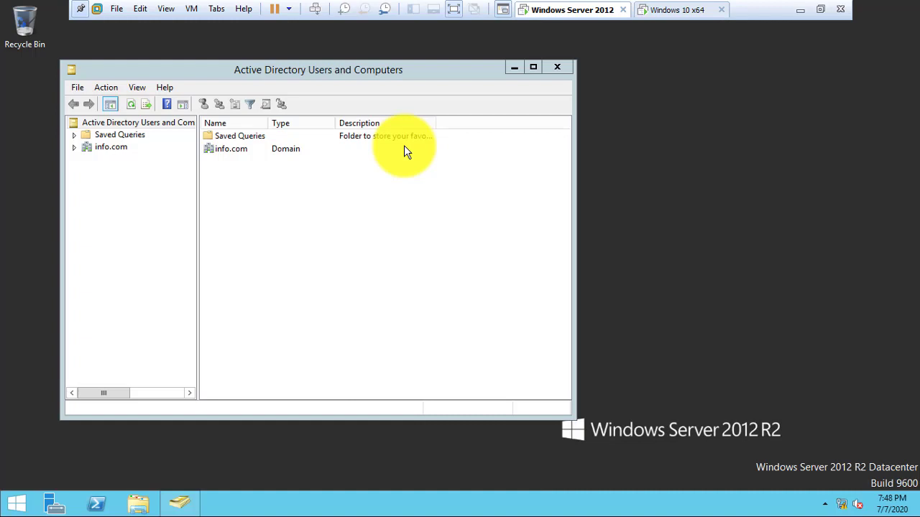
- Maximize the console, check info.com's empty Computers container, then switch to Windows 10 x64
left_click(533, 67)
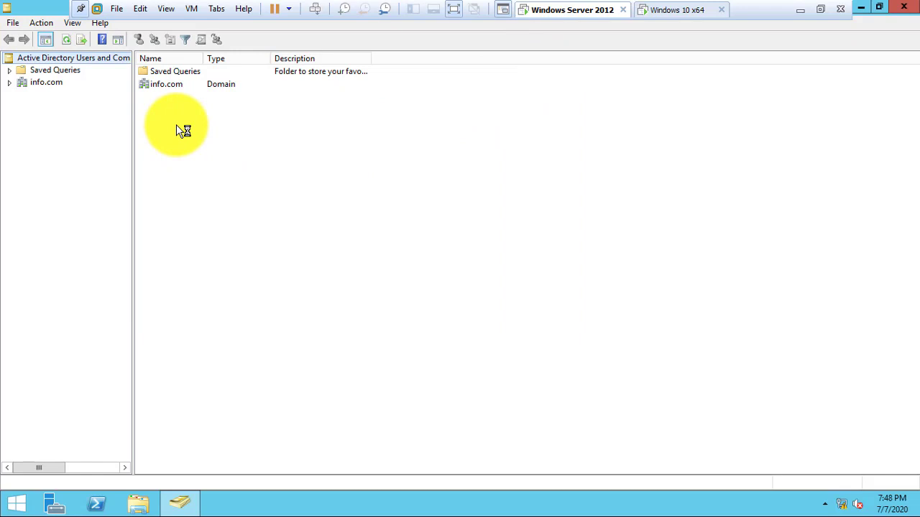
left_click(11, 83)
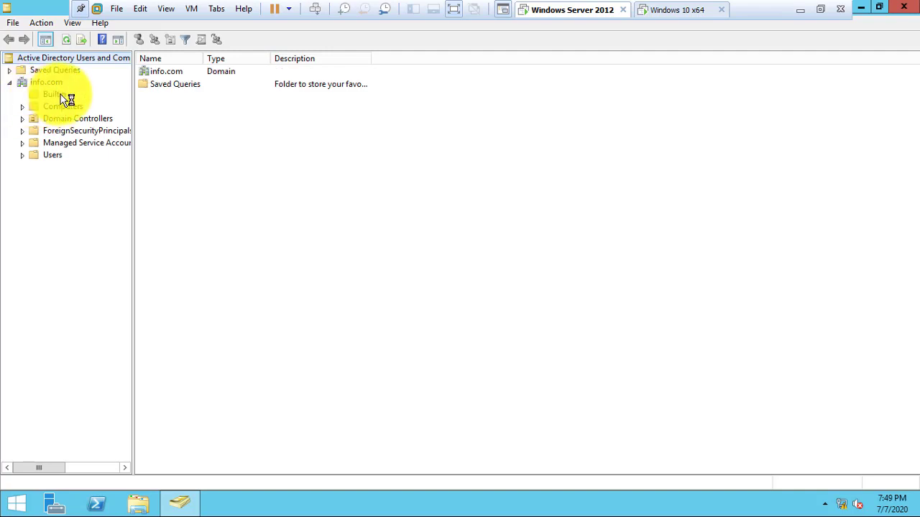
left_click(63, 108)
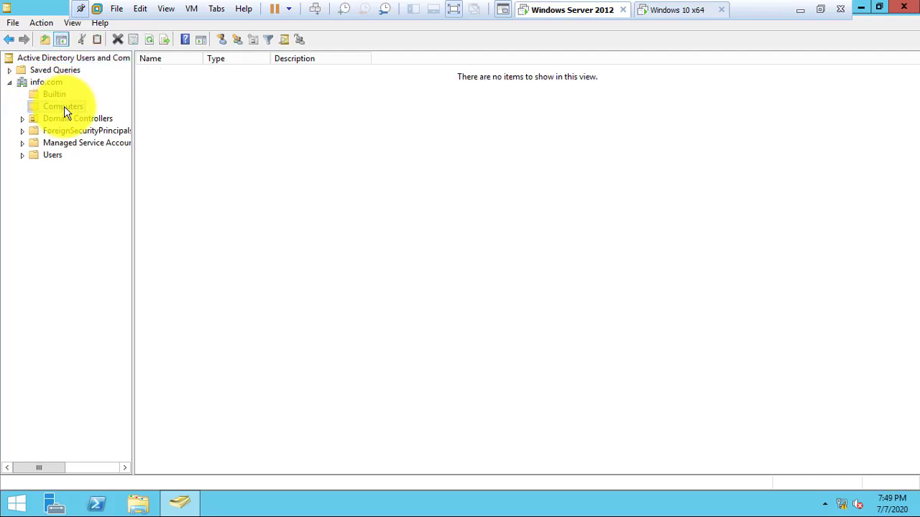
left_click(673, 15)
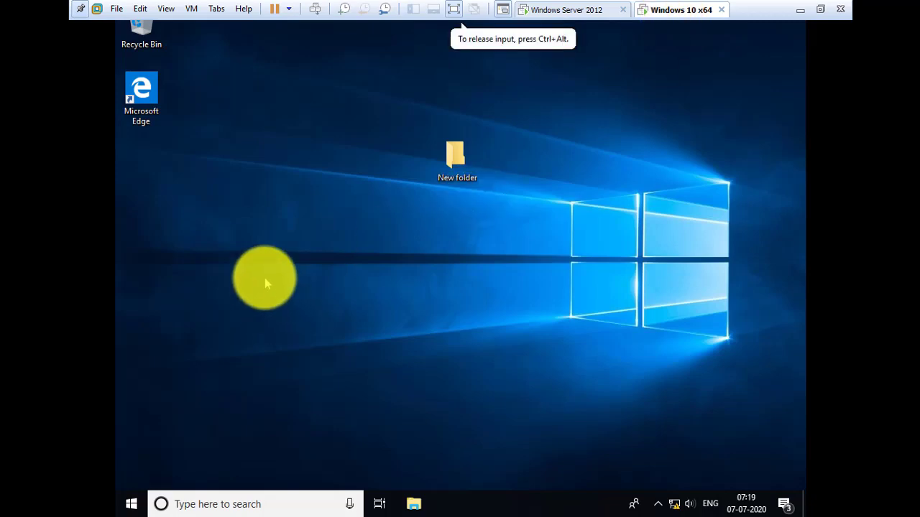
- Refresh the desktop and open a Command Prompt by running cmd
right_click(265, 283)
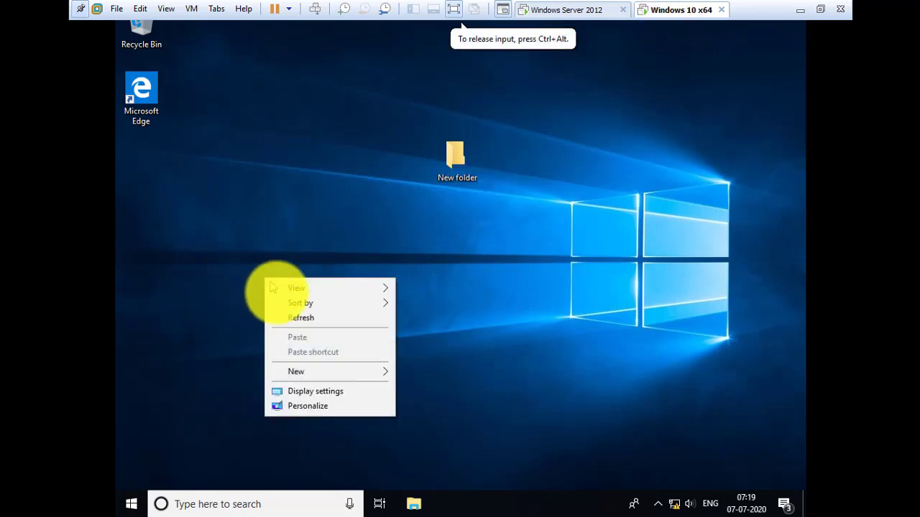
left_click(291, 319)
key("super+r")
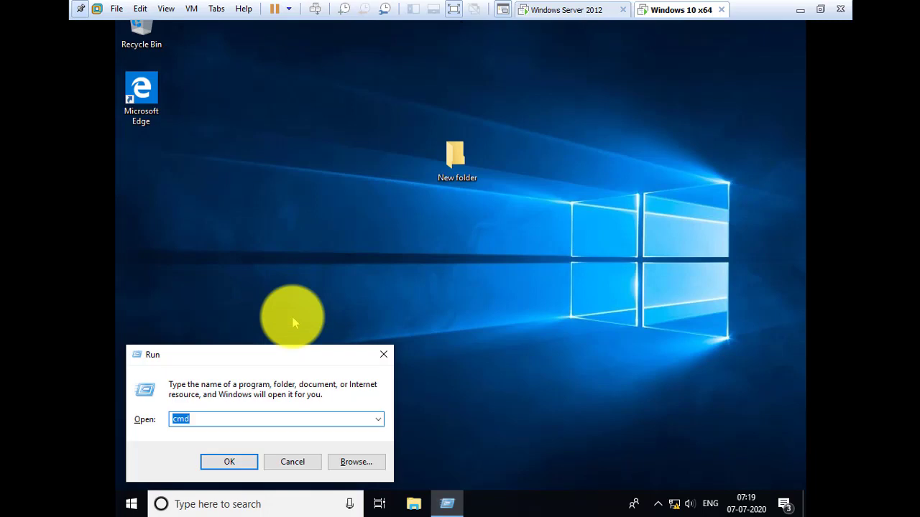
type("cmd")
key("Return")
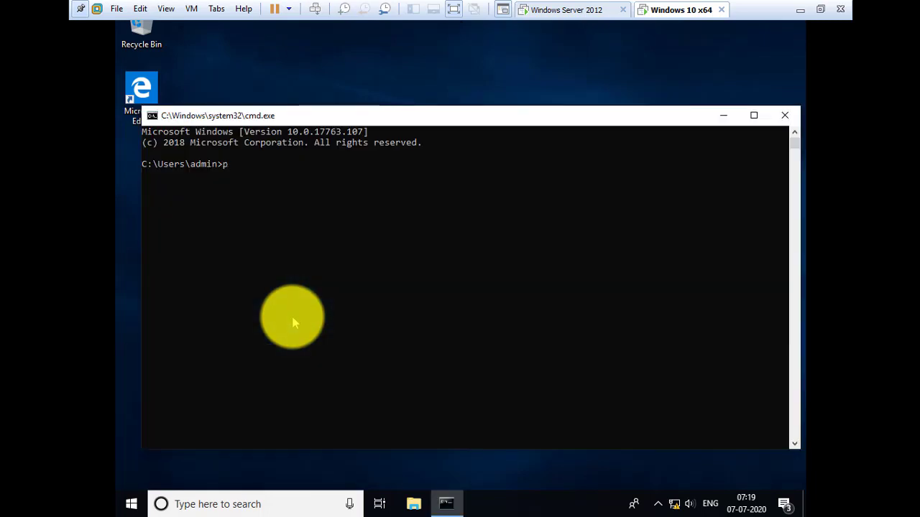
- Ping 192.168.1.20, stop after replies arrive, and start typing sysdm.cpl
type("pin")
type("g 192168")
key("BackSpace")
key("BackSpace")
key("BackSpace")
key("BackSpace")
key("BackSpace")
key("BackSpace")
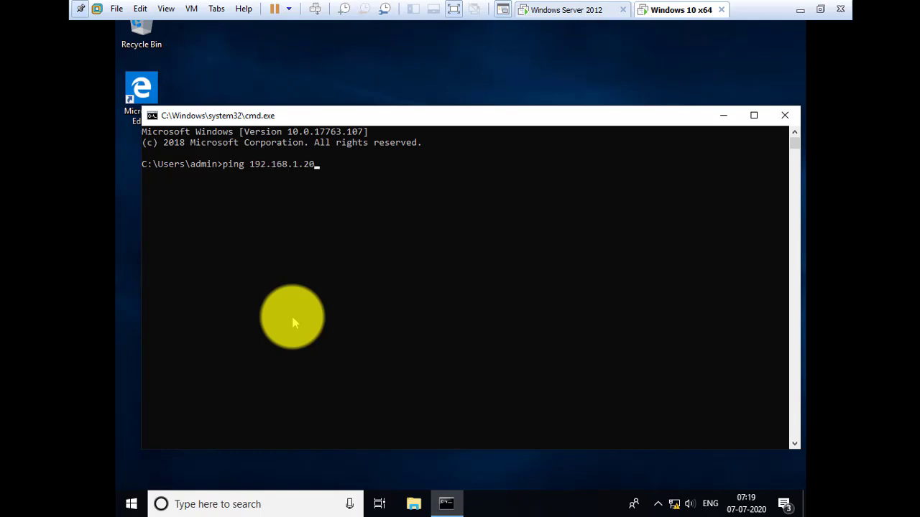
key("Return")
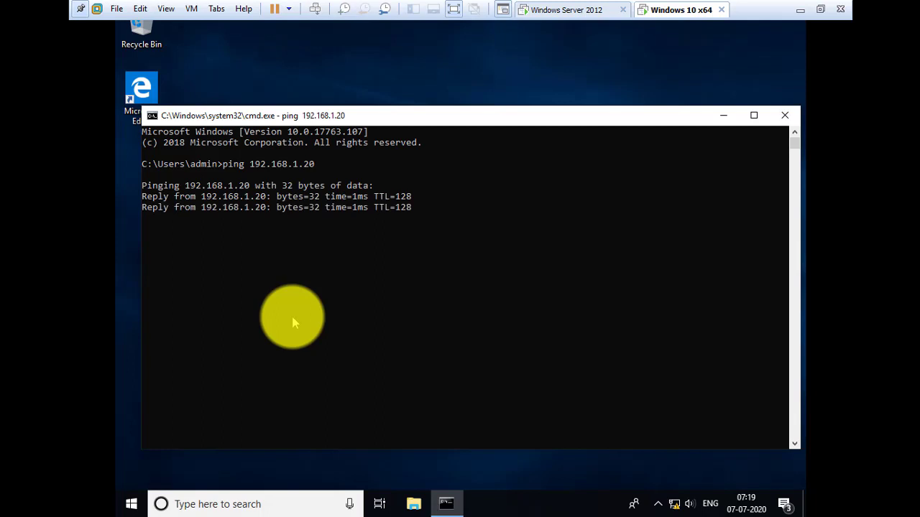
key("ctrl+c")
type("sysdm.cpl")
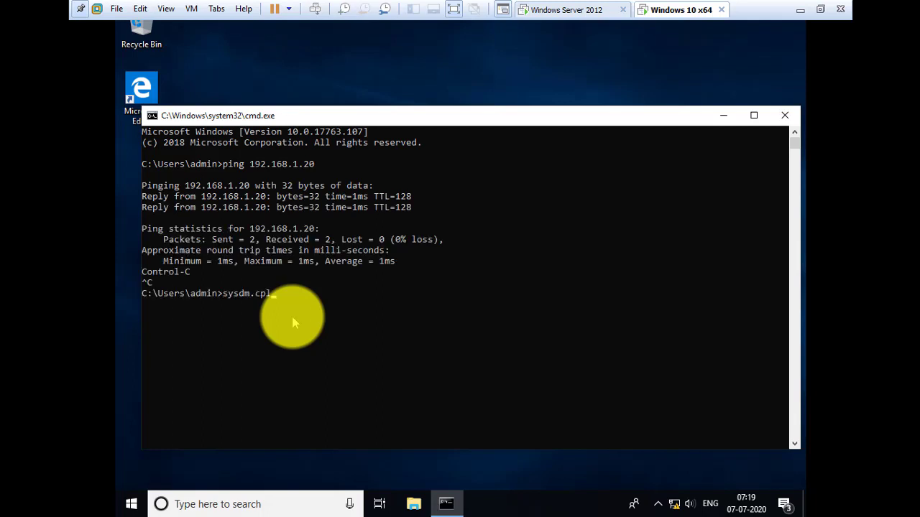
- In System Properties, change the computer's membership to the info.com domain
key("Return")
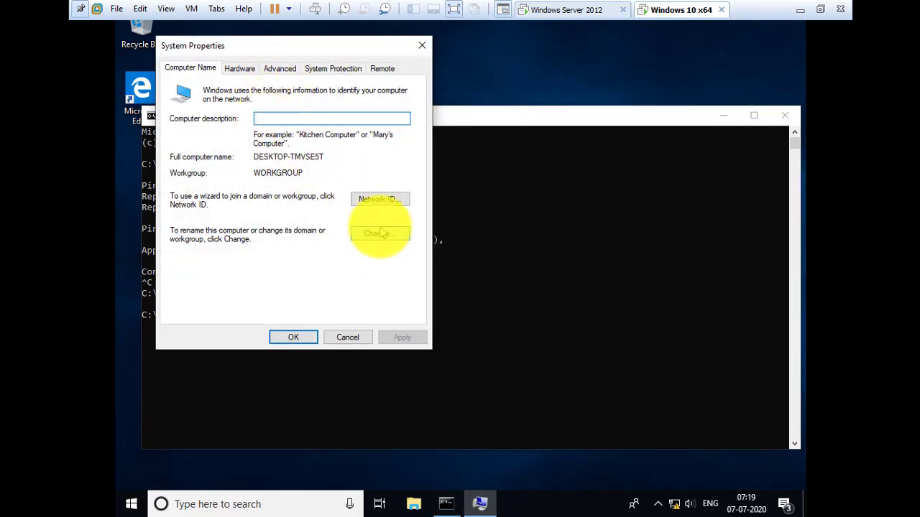
left_click(383, 233)
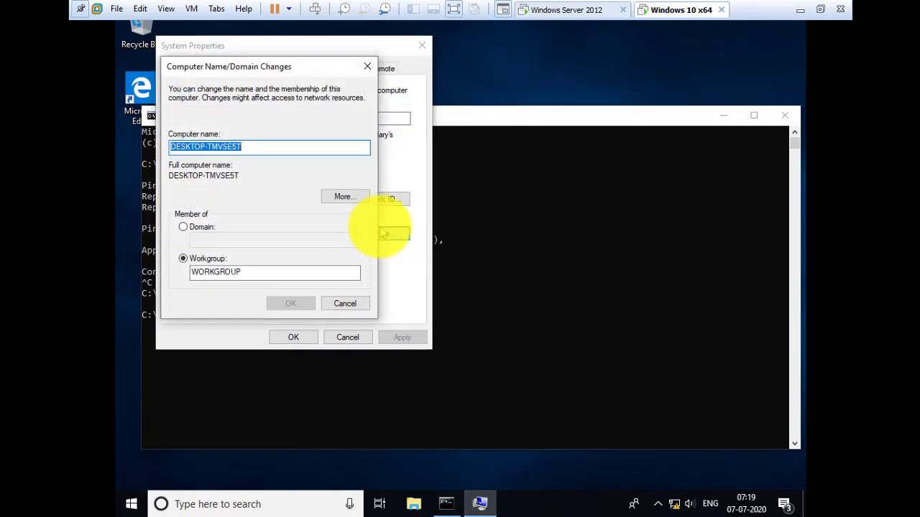
left_click(200, 229)
left_click(205, 241)
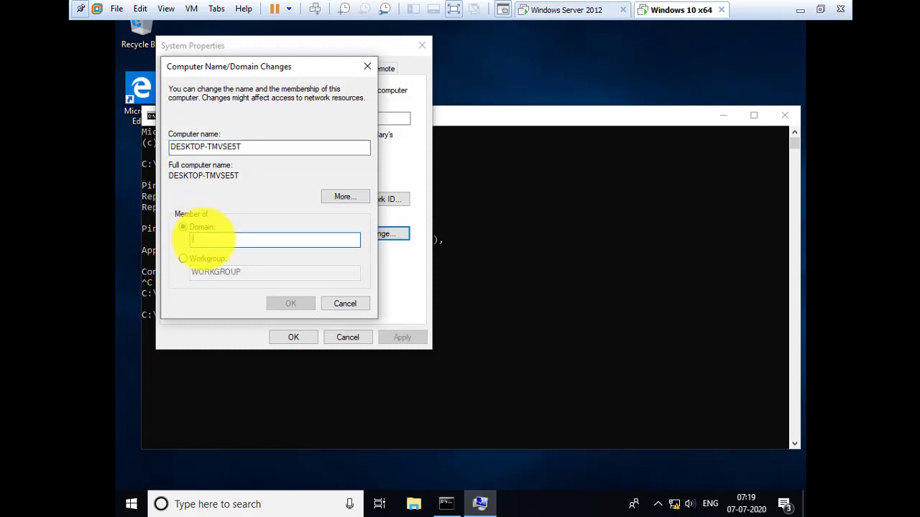
type("info")
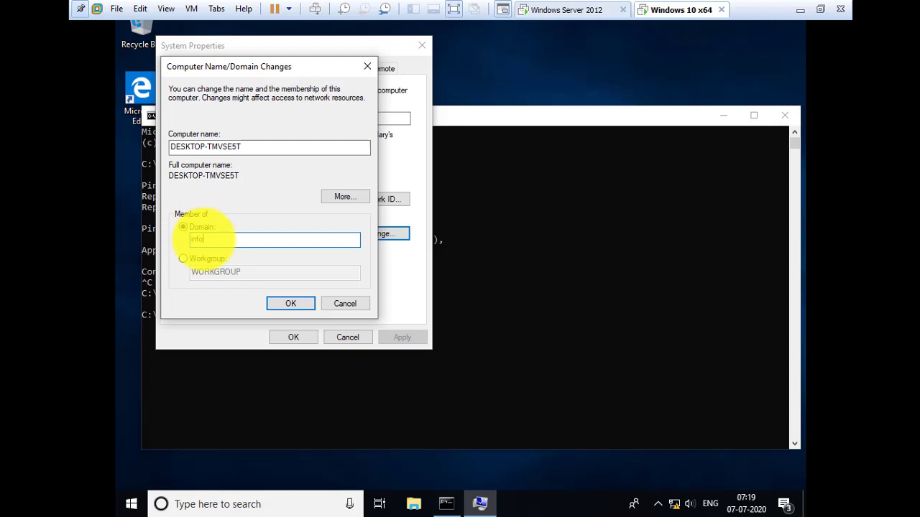
type(".com")
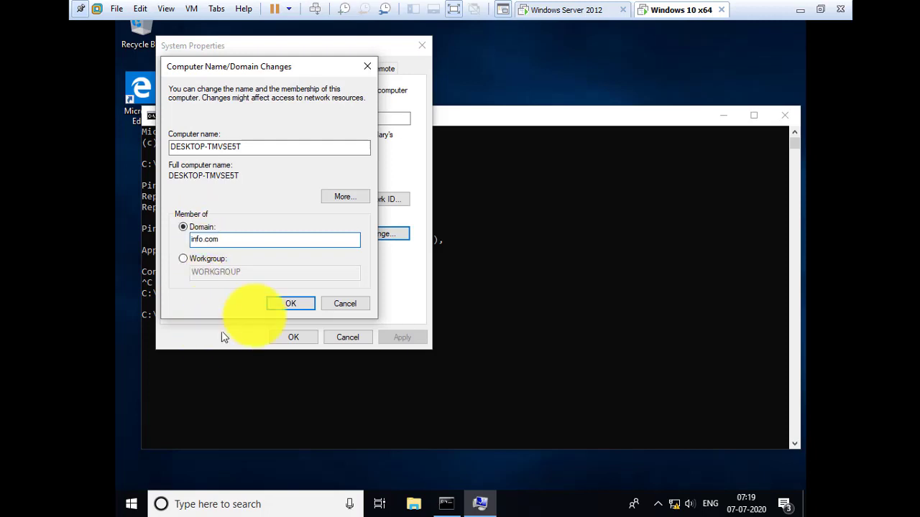
left_click(289, 304)
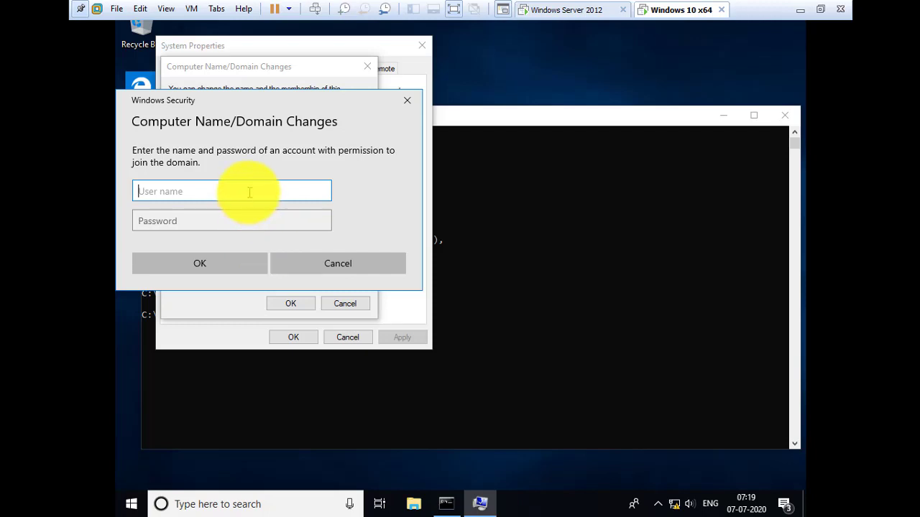
- Authorize the domain join with the administrator account name and its password
type("administrator")
key("Tab")
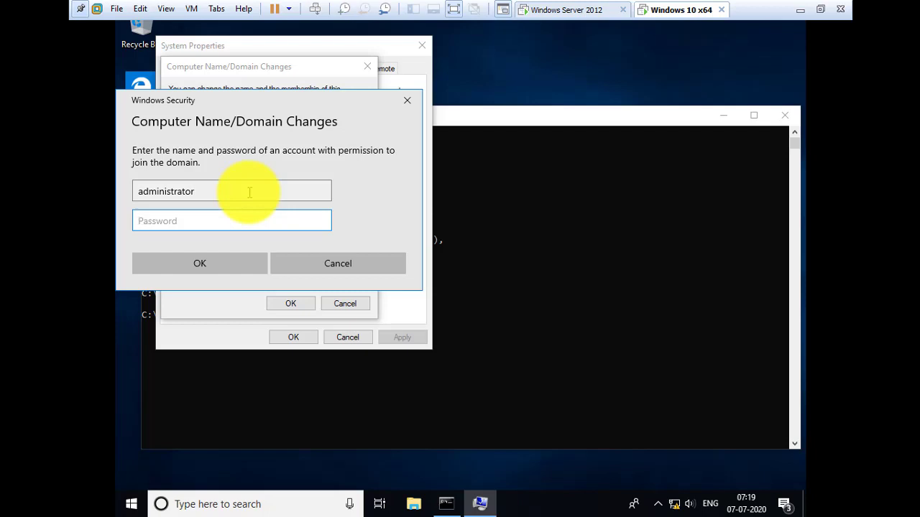
type("••••••••••")
key("Return")
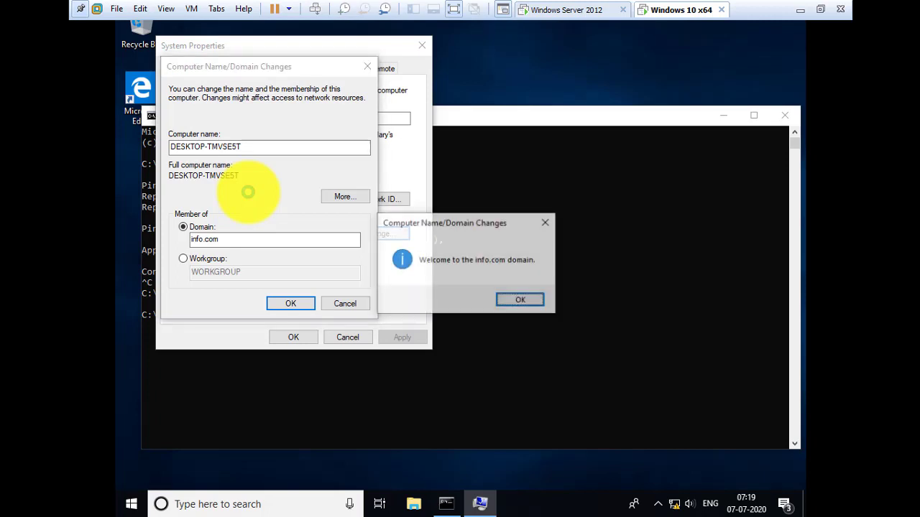
- Dismiss the info.com welcome and restart notices, close System Properties, and restart now
left_click(534, 302)
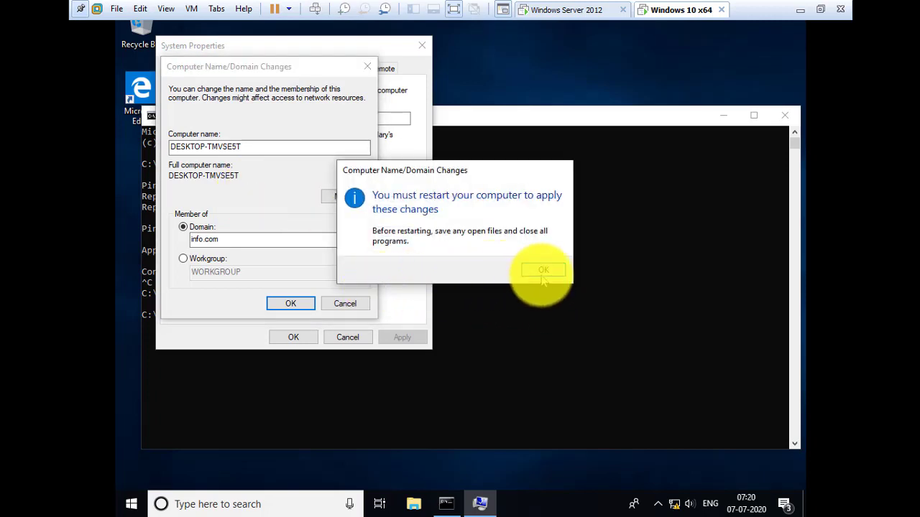
left_click(541, 271)
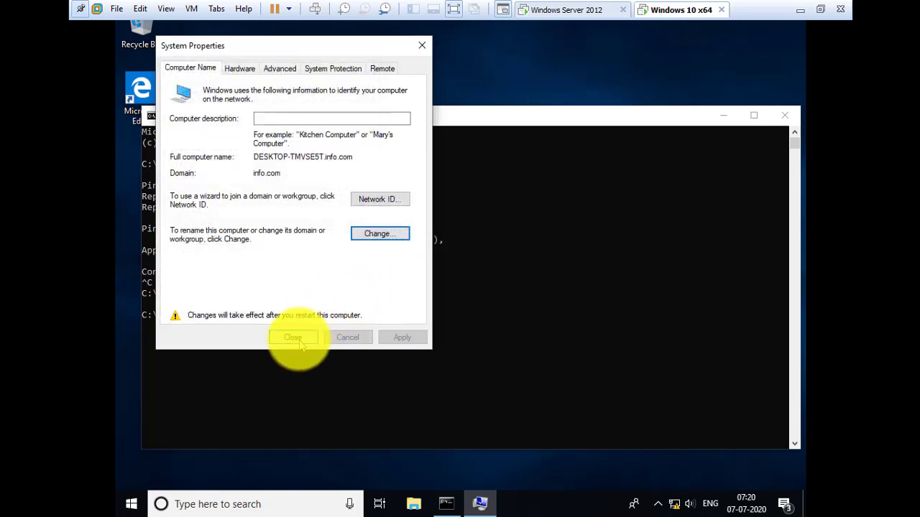
left_click(310, 342)
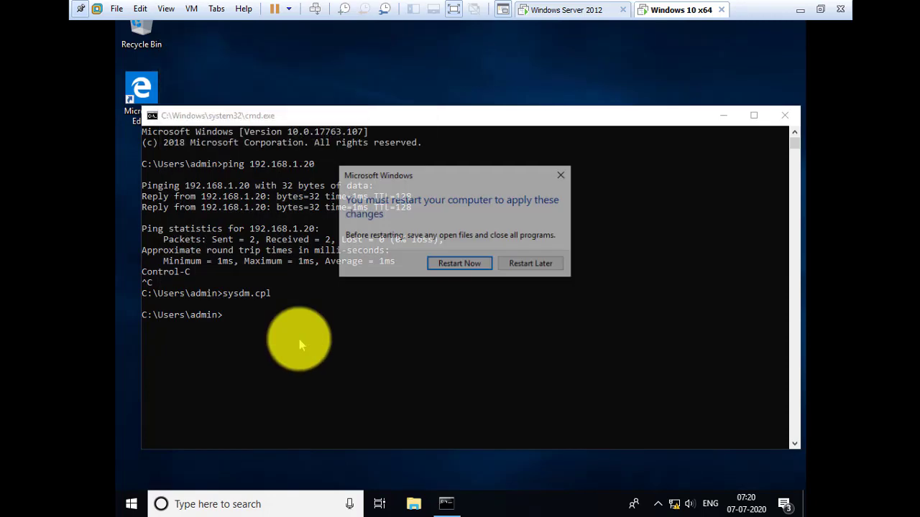
left_click(462, 265)
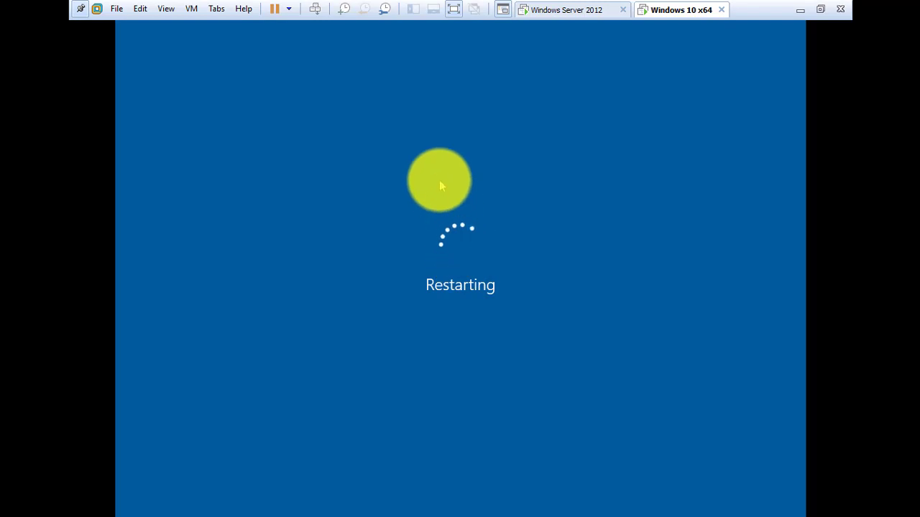